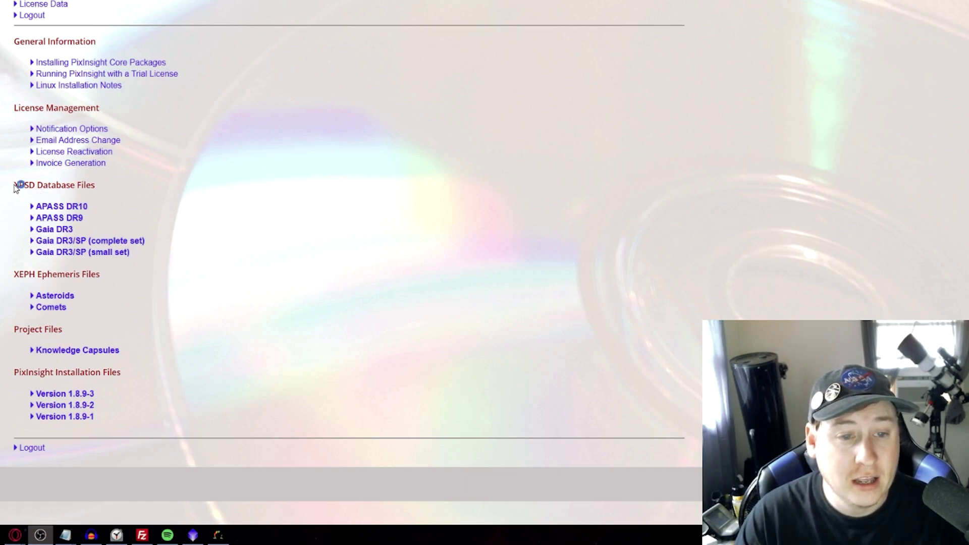
Step: Expand the Gaia DR3/SP complete set and point out its twenty XPSD files of about 2.99 GiB each
{"action": "left_click_drag", "start_coordinate": [15, 188], "coordinate": [99, 189]}
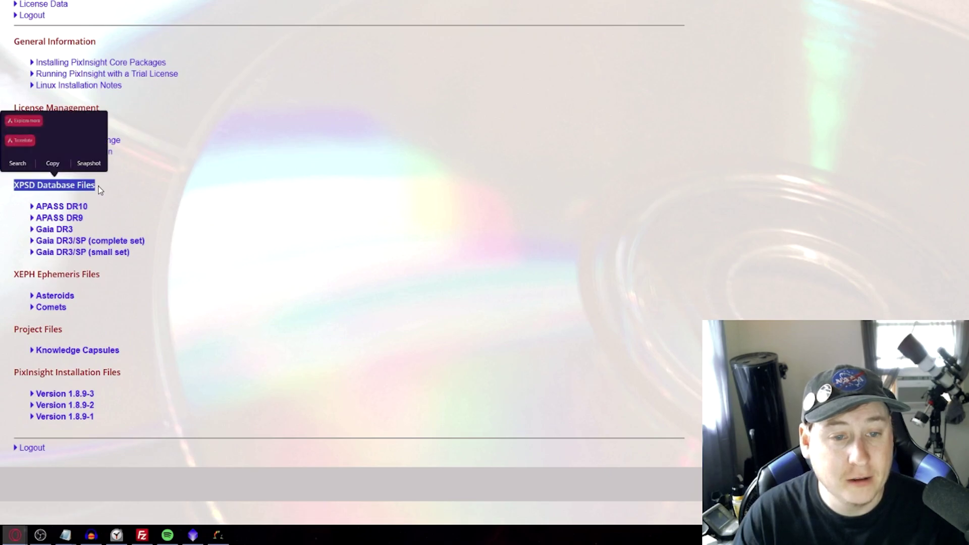
{"action": "left_click", "coordinate": [179, 185]}
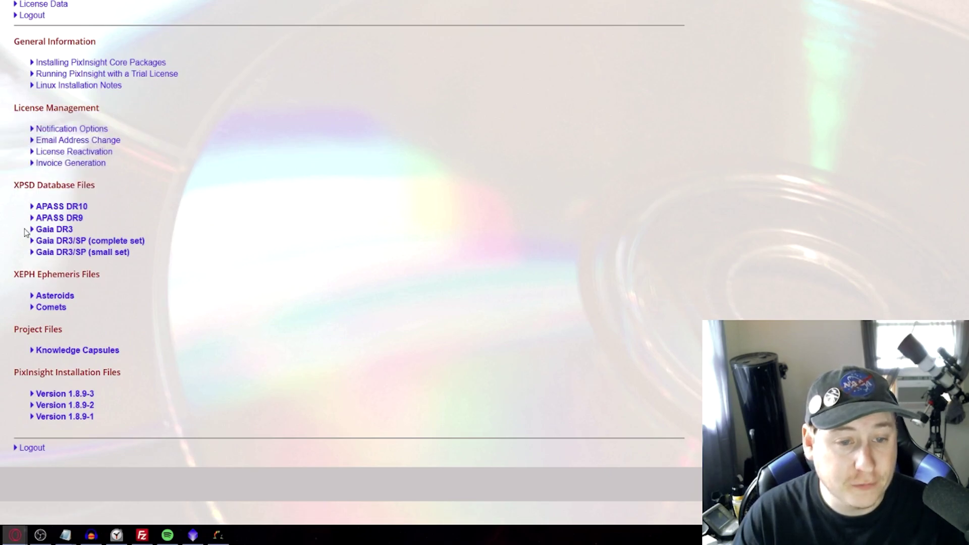
{"action": "left_click", "coordinate": [52, 246]}
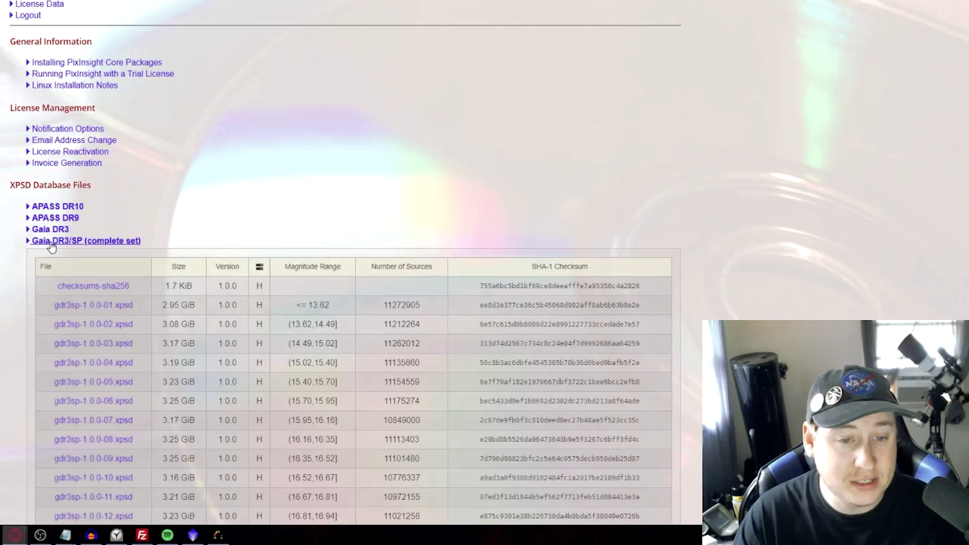
{"action": "scroll", "coordinate": [51, 242], "scroll_direction": "down", "scroll_amount": 5}
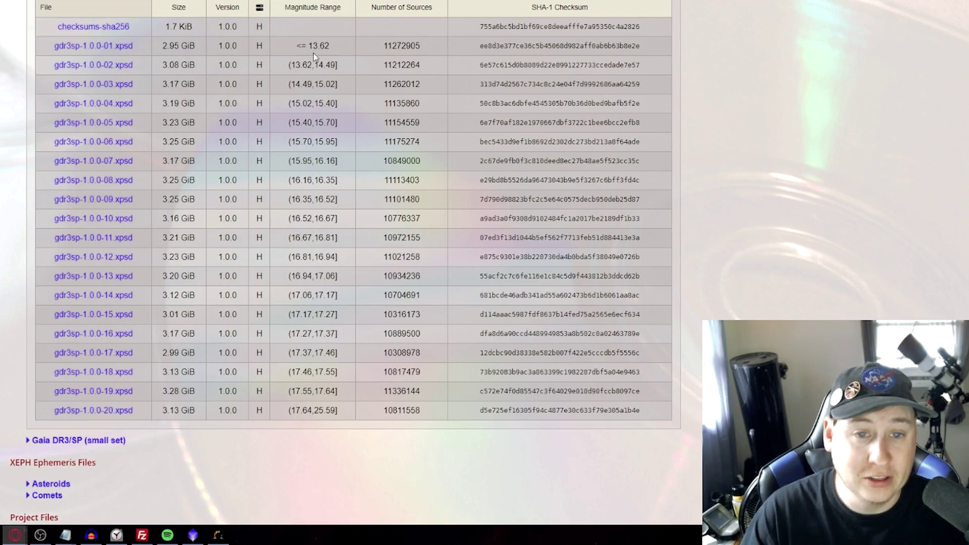
{"action": "left_click_drag", "start_coordinate": [167, 64], "coordinate": [195, 84]}
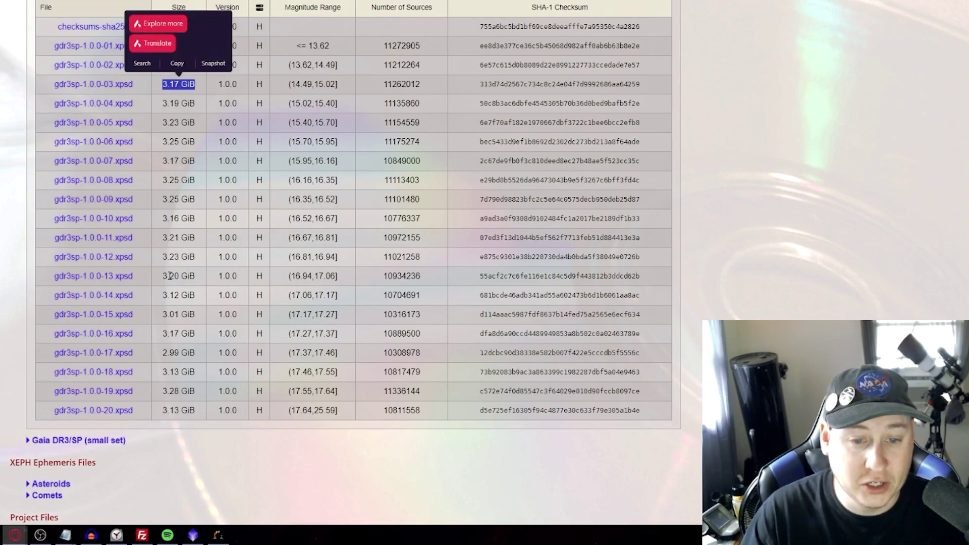
{"action": "left_click_drag", "start_coordinate": [163, 353], "coordinate": [197, 356]}
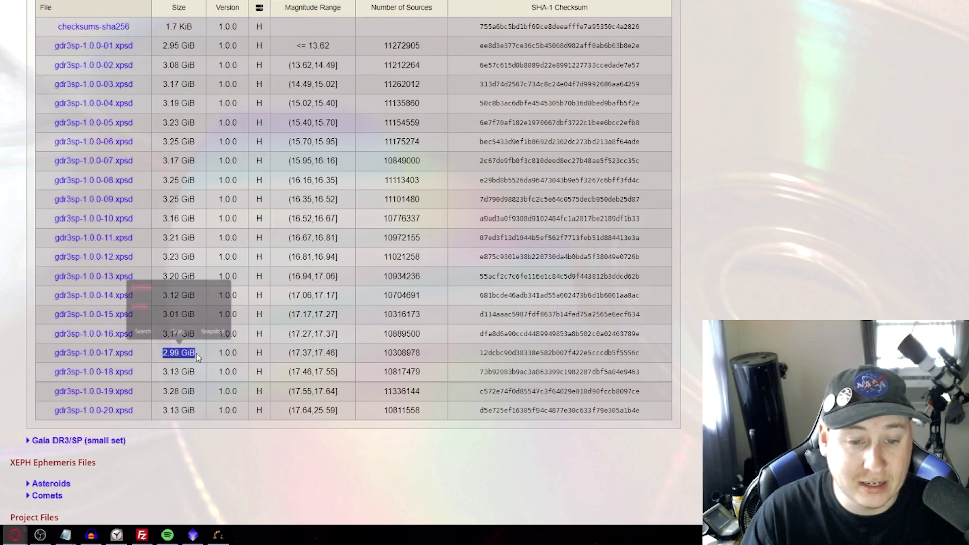
{"action": "left_click", "coordinate": [146, 389]}
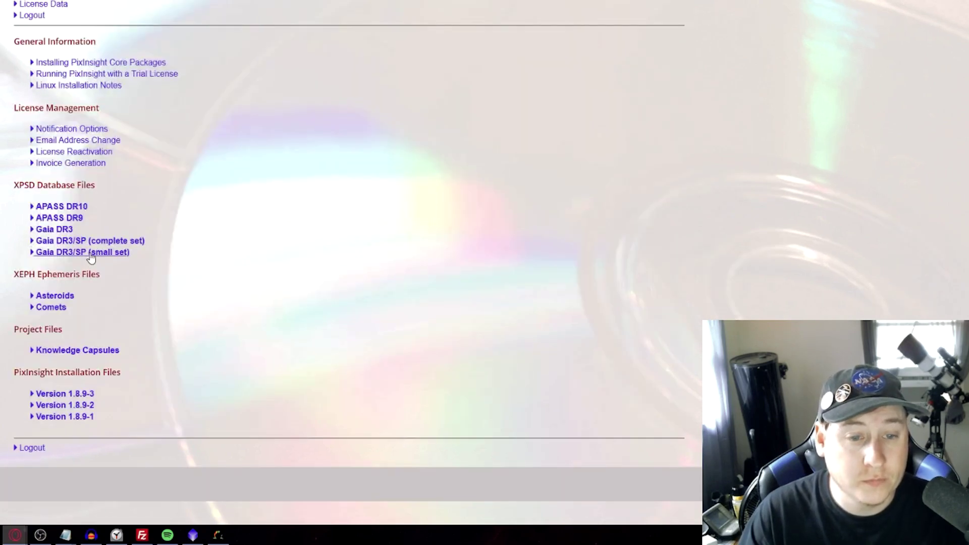
Step: Expand the Gaia DR3/SP small set to list its four gdr3sp-1.0.0-s XPSD files
{"action": "left_click", "coordinate": [91, 255]}
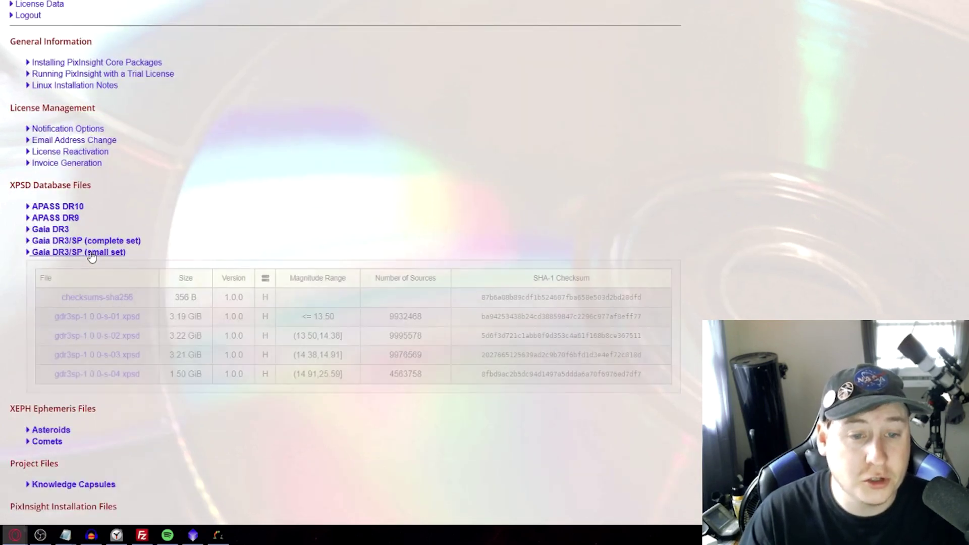
{"action": "scroll", "coordinate": [160, 275], "scroll_direction": "down", "scroll_amount": 1}
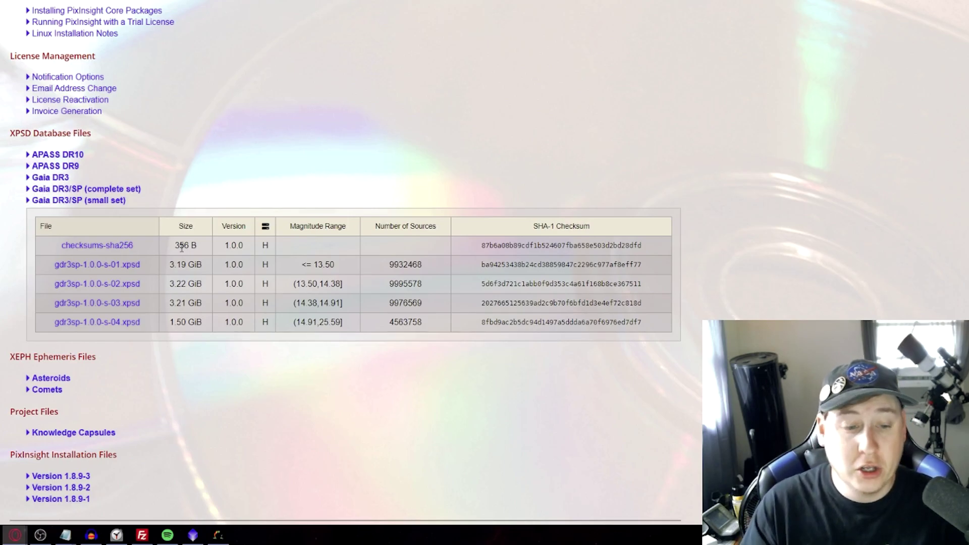
Step: In File Explorer, go up to More Things (D:) and open the Pixinsight Gaia folder's XPSD files
{"action": "key", "text": "alt+Tab"}
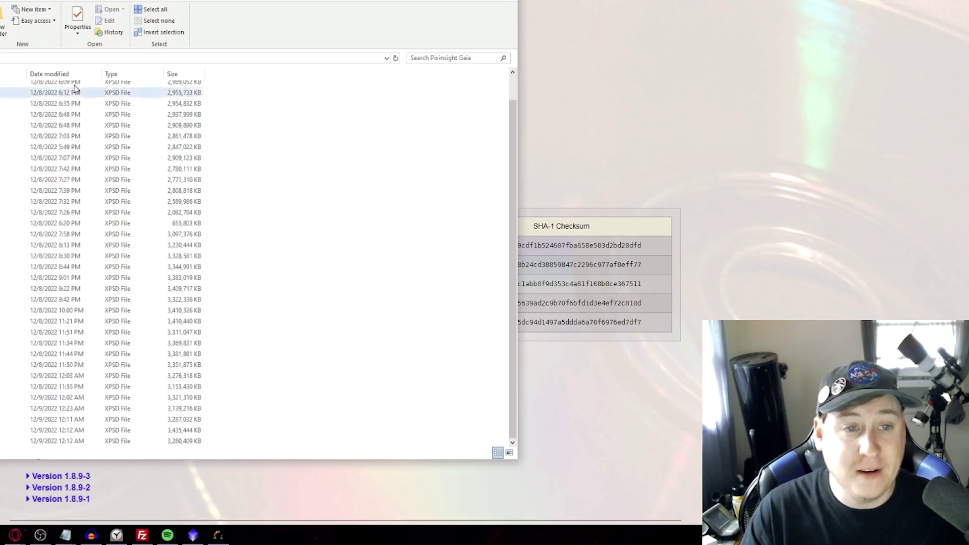
{"action": "key", "text": "alt+Up"}
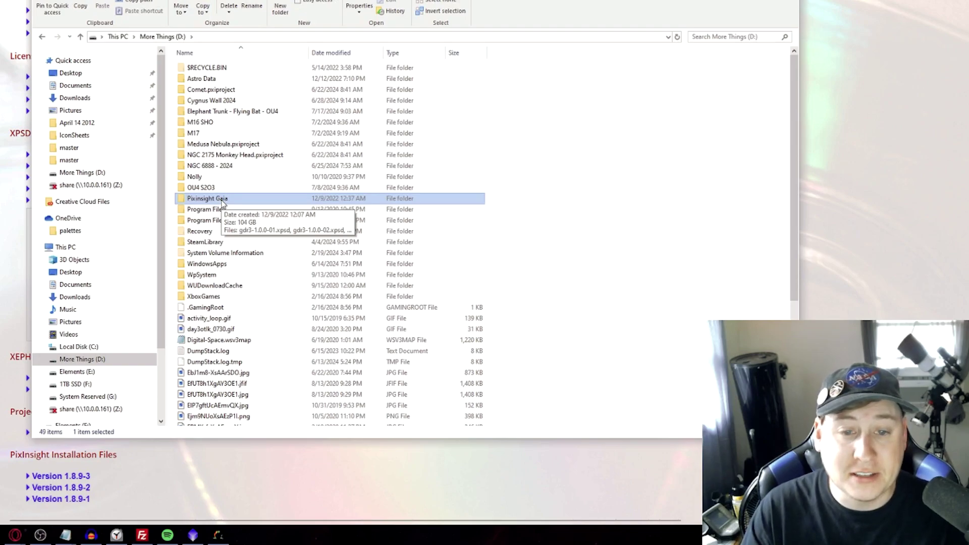
{"action": "double_click", "coordinate": [222, 200]}
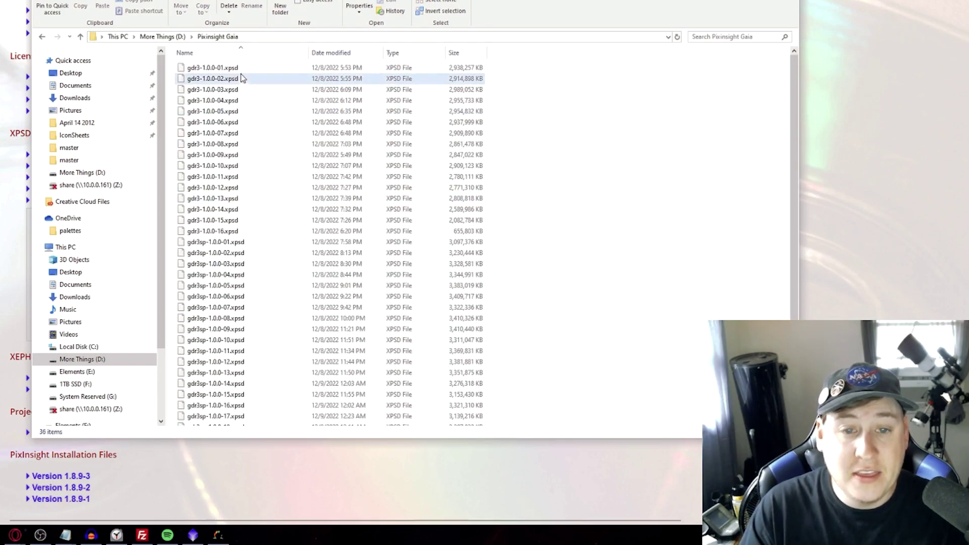
{"action": "scroll", "coordinate": [241, 74], "scroll_direction": "down", "scroll_amount": 1}
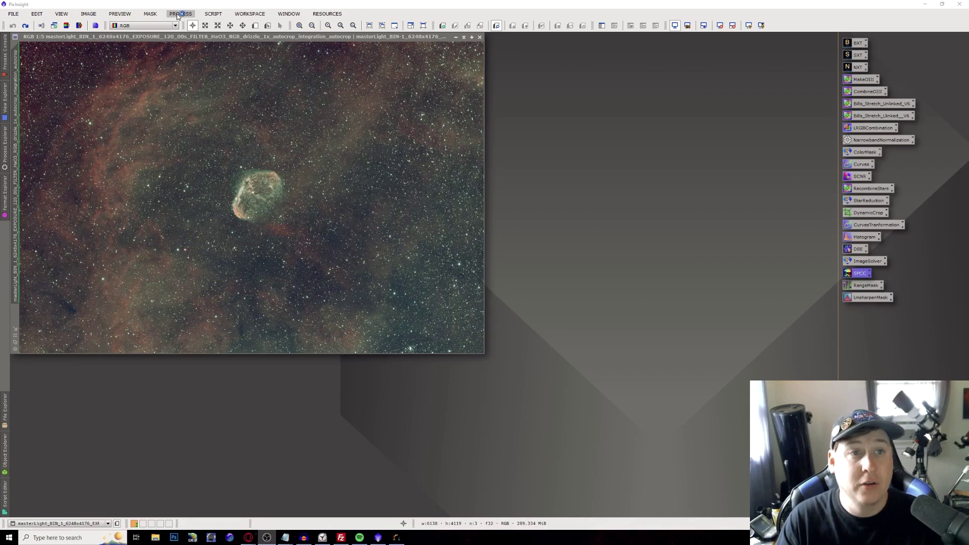
Step: Open the Gaia process from All Processes and move its window over the image
{"action": "left_click", "coordinate": [179, 14]}
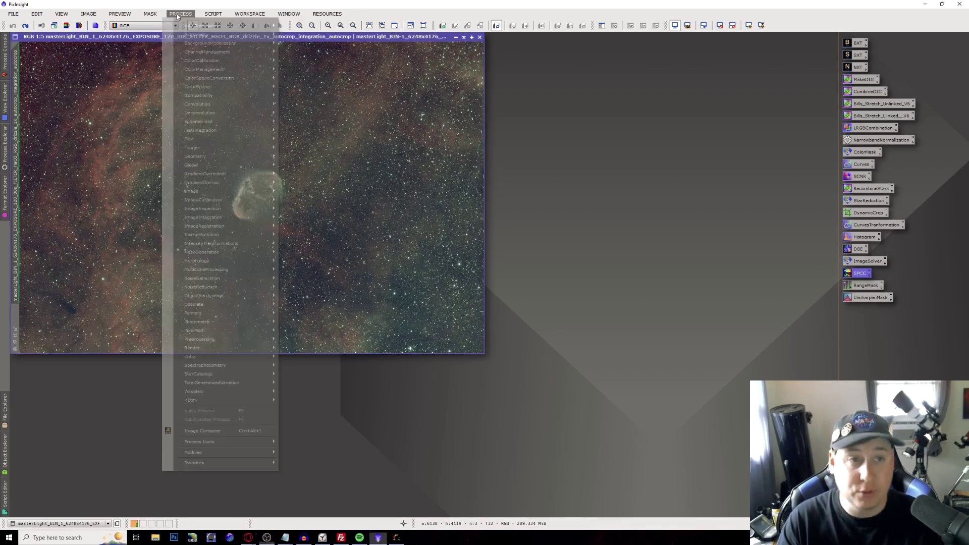
{"action": "mouse_move", "coordinate": [193, 29]}
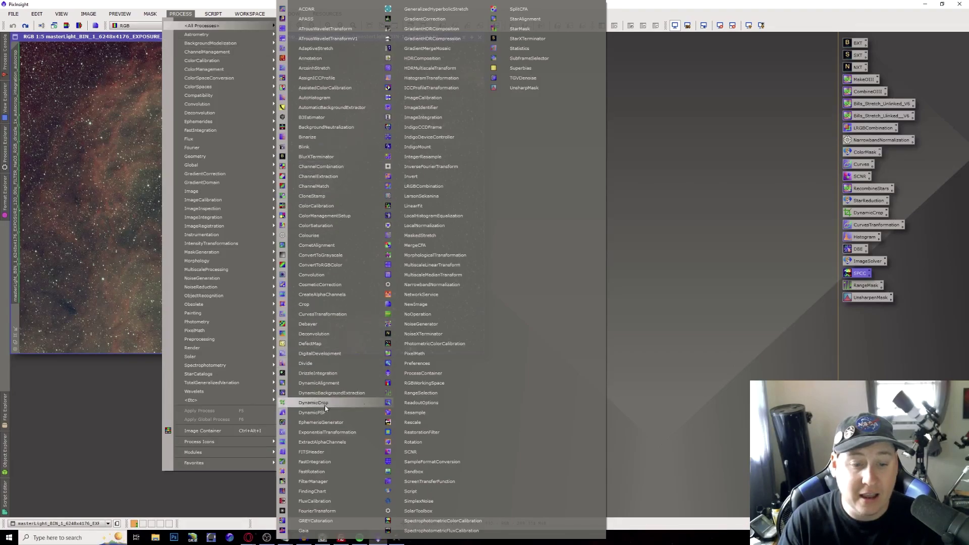
{"action": "left_click", "coordinate": [302, 531]}
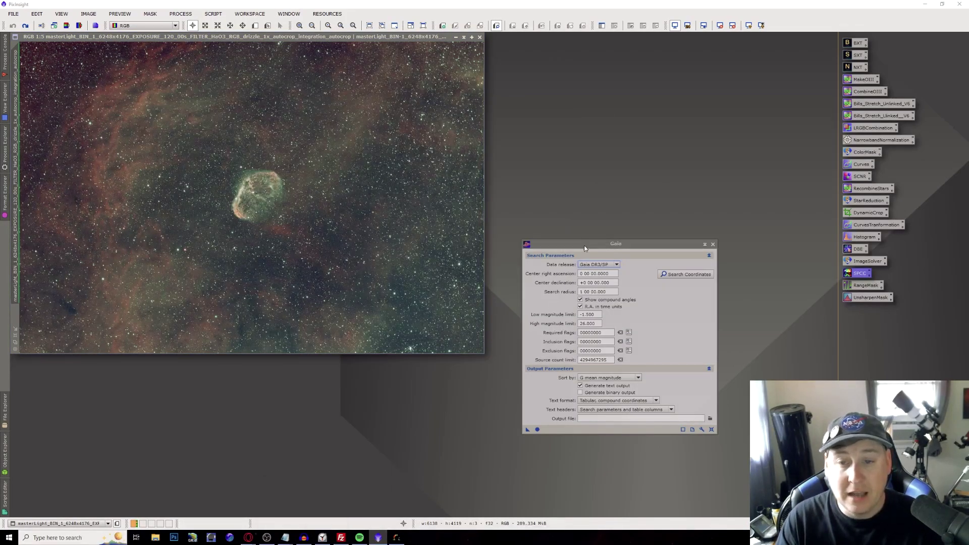
{"action": "left_click_drag", "start_coordinate": [586, 245], "coordinate": [479, 208]}
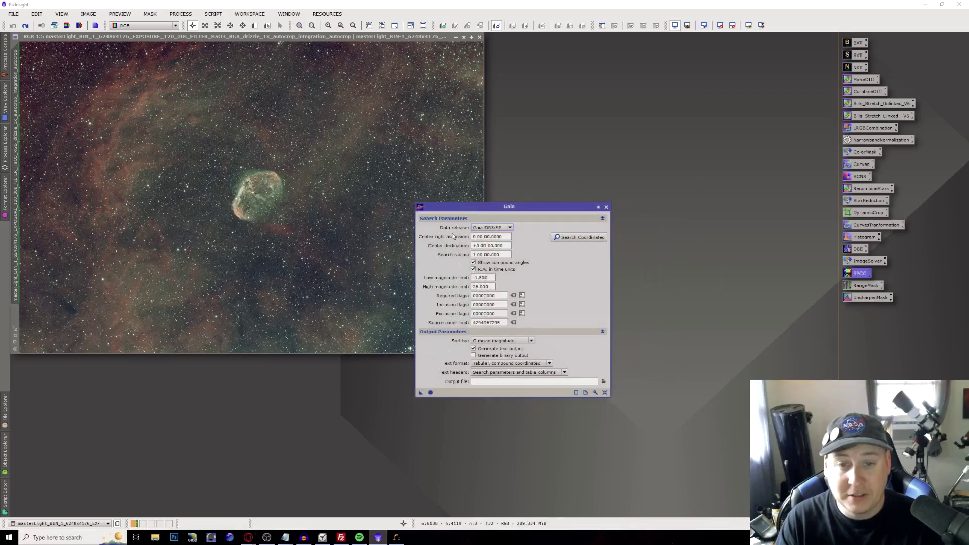
Step: Keep Gaia DR3/SP as the data release and bring up the Gaia database preferences
{"action": "left_click", "coordinate": [485, 228]}
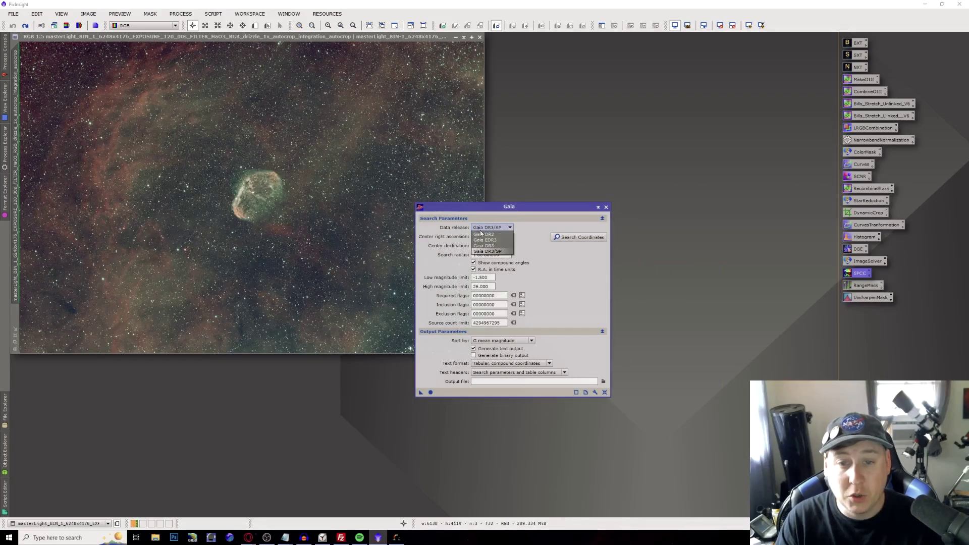
{"action": "left_click", "coordinate": [485, 252]}
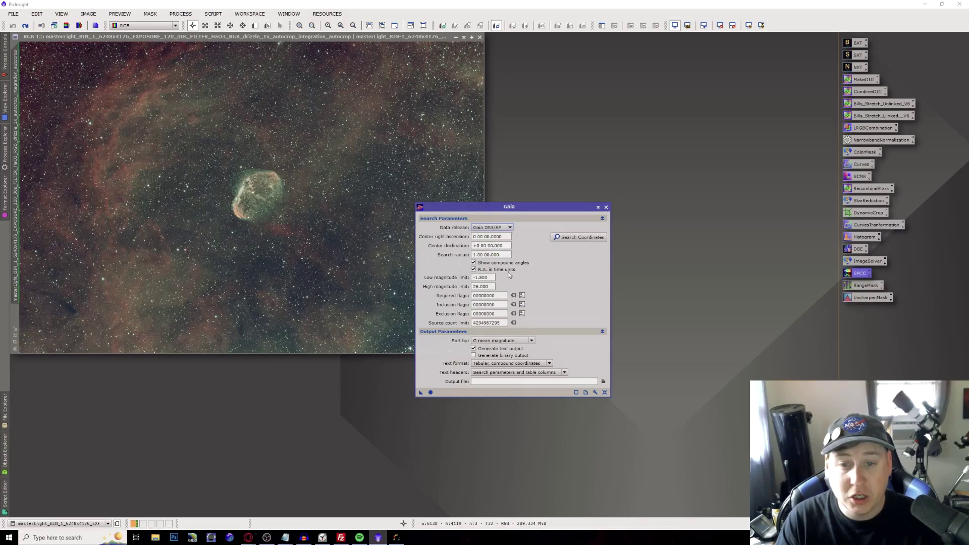
{"action": "left_click", "coordinate": [595, 393]}
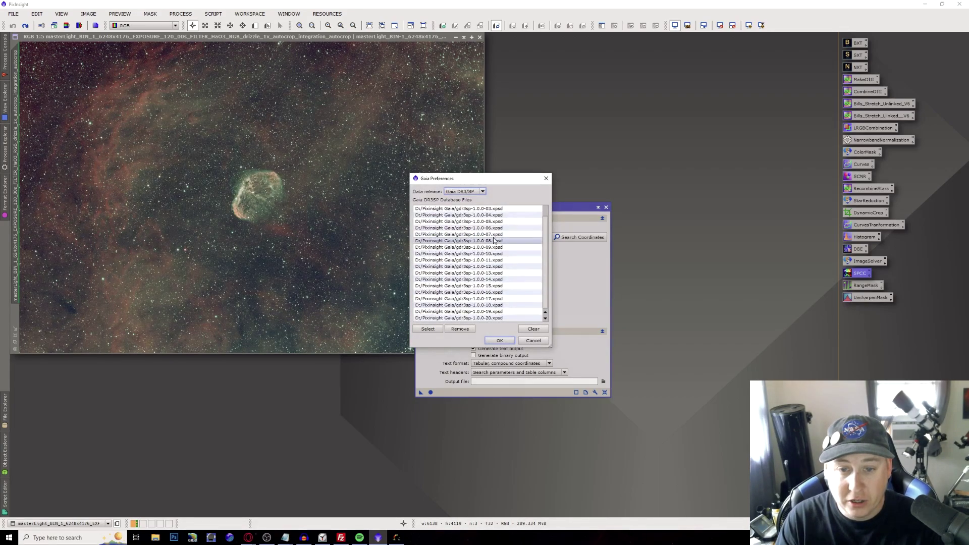
Step: Remove all the existing database files from the Gaia Preferences list
{"action": "left_click", "coordinate": [460, 208]}
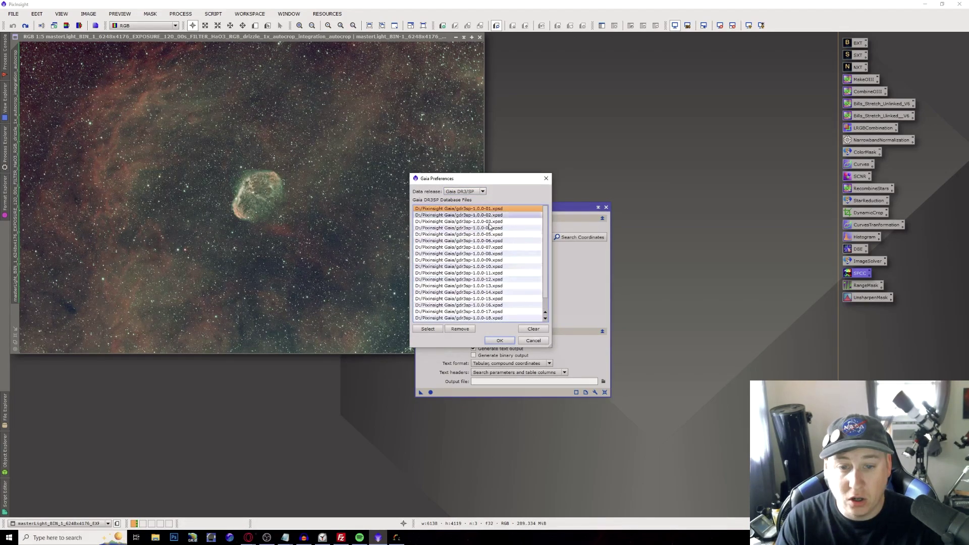
{"action": "left_click", "coordinate": [469, 328]}
{"action": "left_click", "coordinate": [466, 329]}
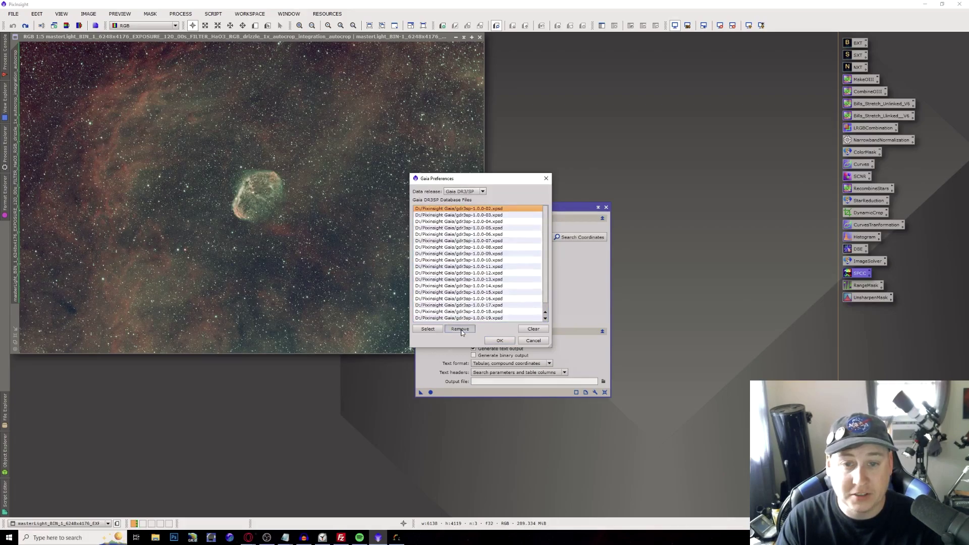
{"action": "left_click", "coordinate": [464, 329]}
{"action": "left_click", "coordinate": [463, 330]}
{"action": "left_click", "coordinate": [463, 331]}
{"action": "left_click", "coordinate": [461, 331]}
{"action": "left_click", "coordinate": [461, 331]}
{"action": "left_click", "coordinate": [461, 332]}
{"action": "double_click", "coordinate": [461, 331]}
{"action": "left_click", "coordinate": [461, 332]}
{"action": "left_click", "coordinate": [462, 331]}
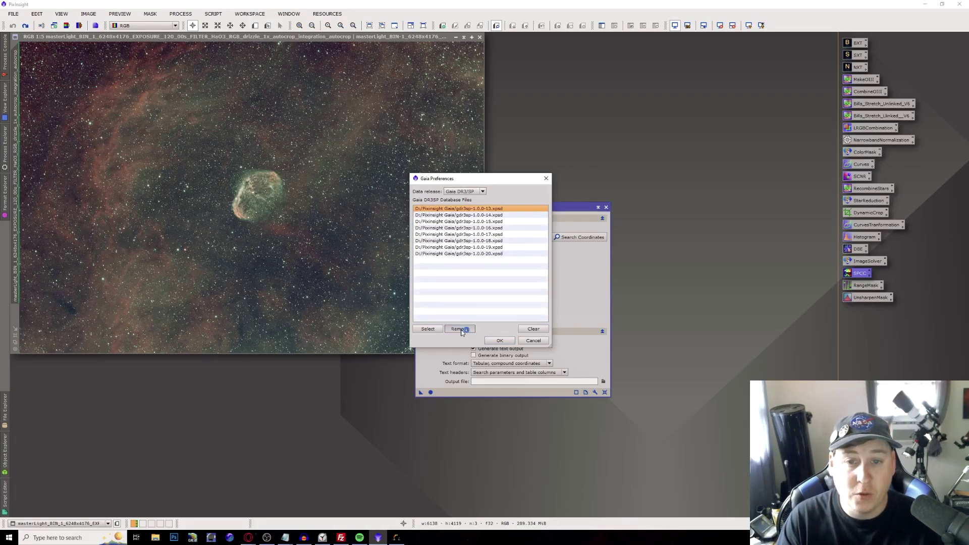
{"action": "double_click", "coordinate": [461, 331]}
{"action": "left_click", "coordinate": [461, 332]}
{"action": "left_click", "coordinate": [462, 332]}
{"action": "double_click", "coordinate": [461, 332]}
{"action": "left_click", "coordinate": [461, 331]}
{"action": "left_click", "coordinate": [462, 332]}
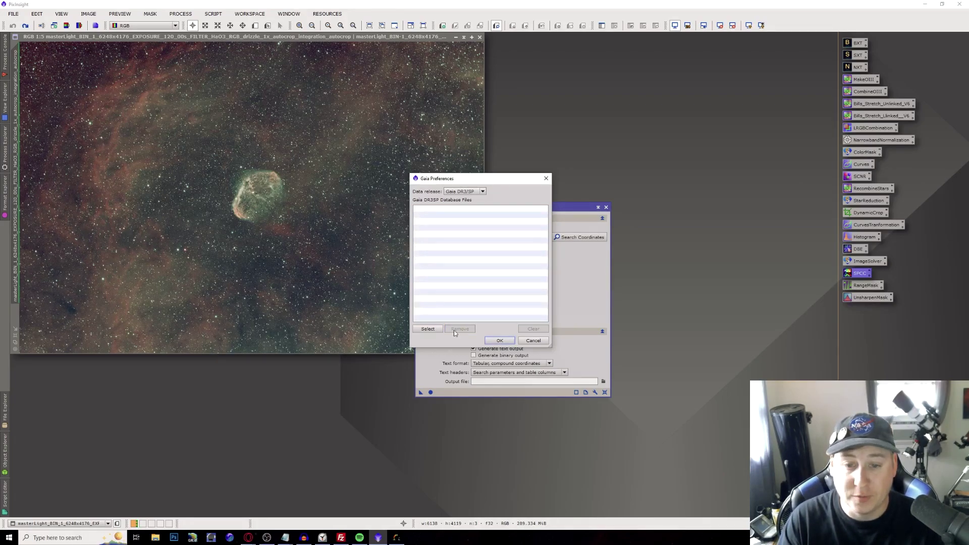
Step: Add all the gdr3sp .xpsd files from the Pixinsight Gaia folder and accept the preferences
{"action": "left_click", "coordinate": [427, 329]}
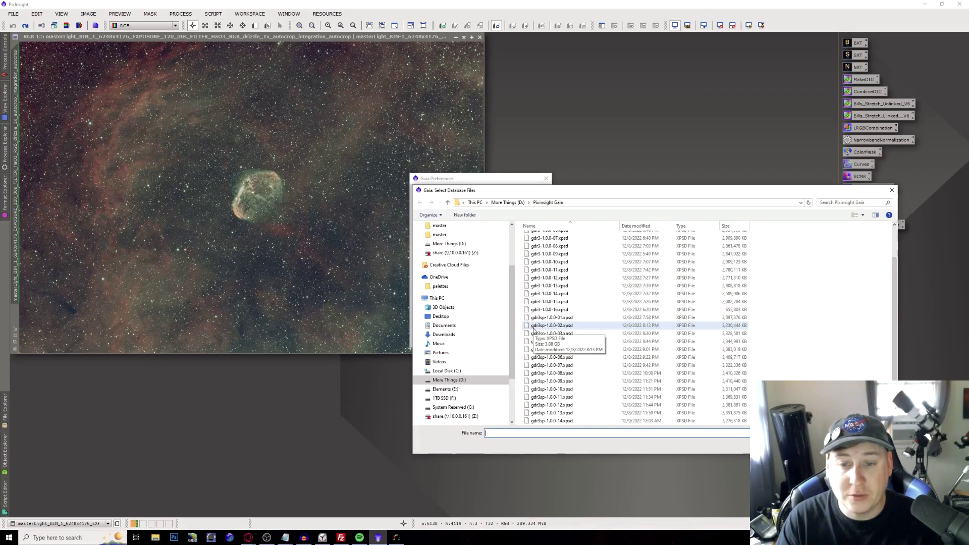
{"action": "left_click_drag", "start_coordinate": [518, 324], "coordinate": [637, 446]}
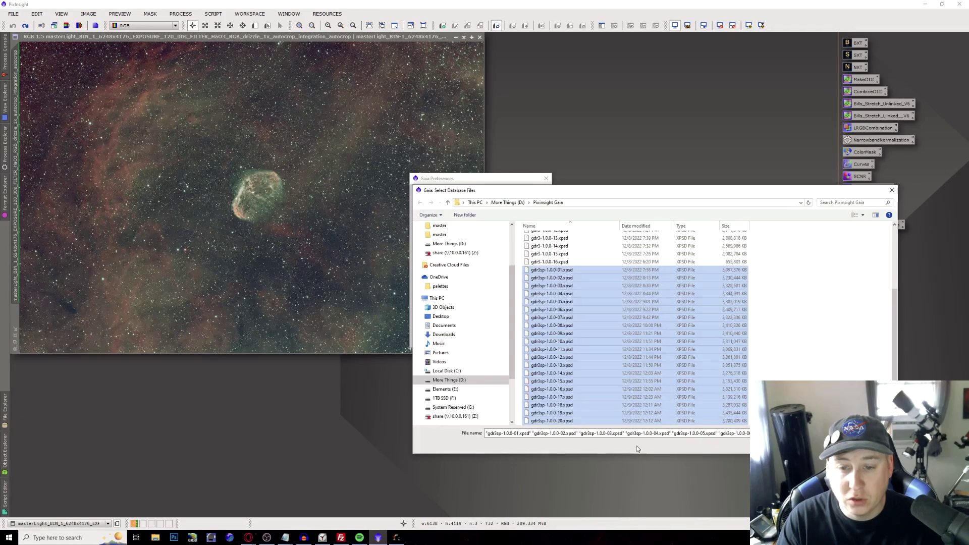
{"action": "key", "text": "Return"}
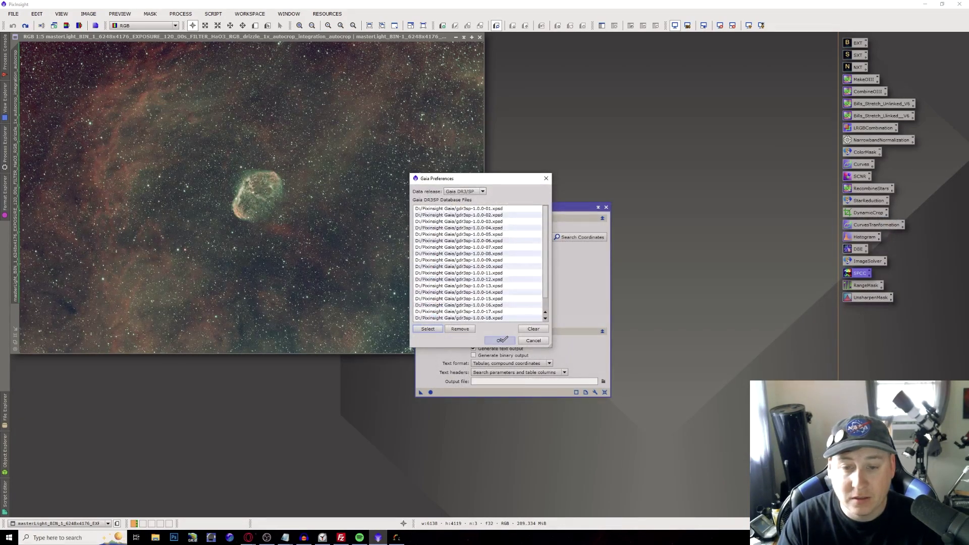
{"action": "left_click", "coordinate": [501, 340]}
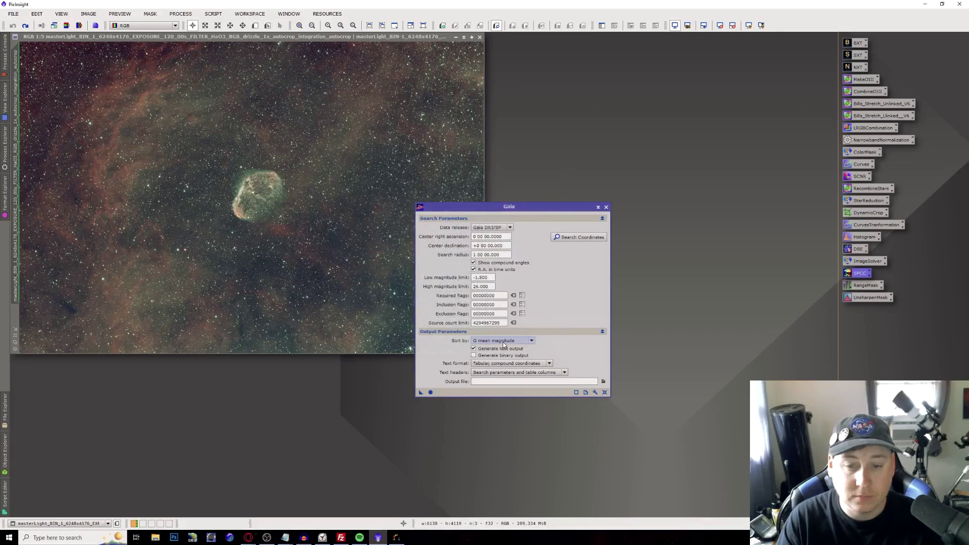
Step: Run a test Gaia DR3/SP search with Apply Global, close Gaia, and open SPCC
{"action": "left_click", "coordinate": [431, 393]}
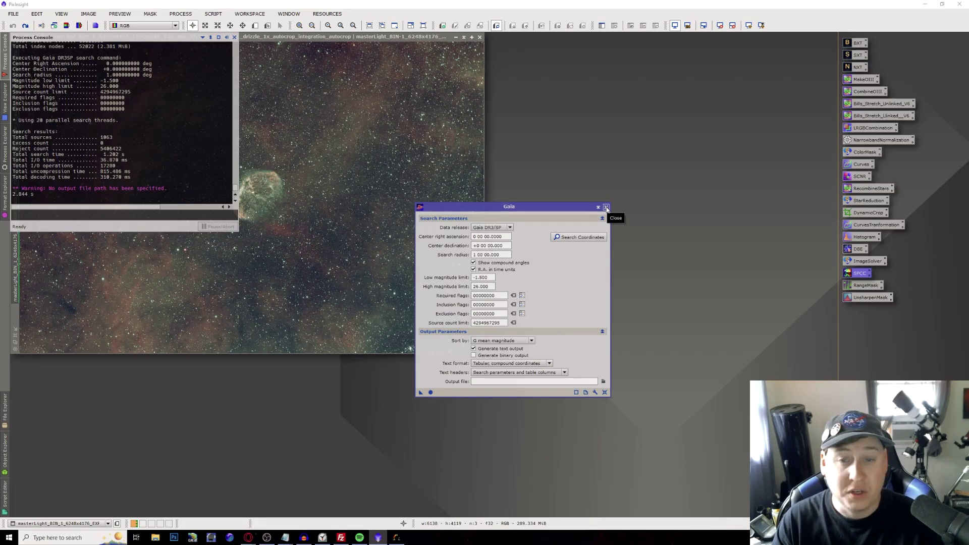
{"action": "left_click", "coordinate": [606, 207]}
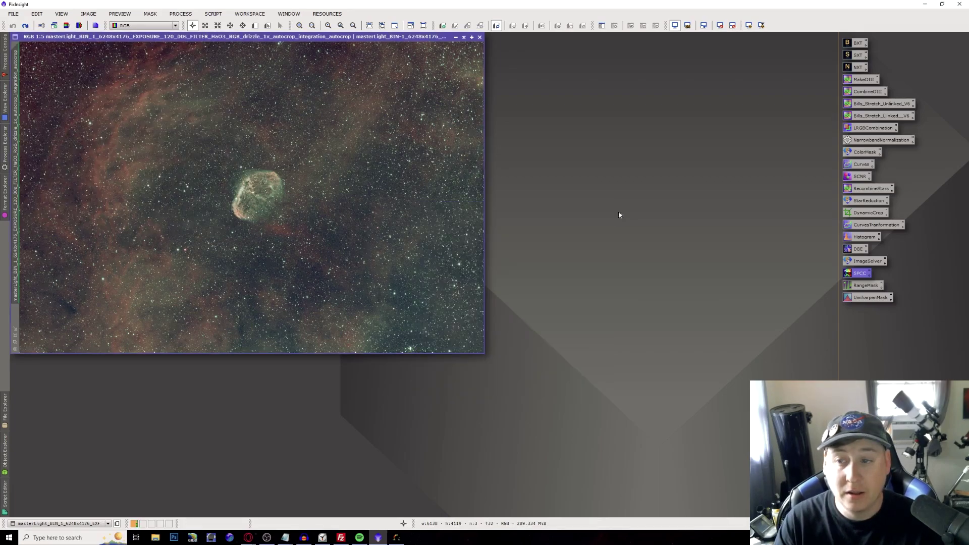
{"action": "double_click", "coordinate": [869, 274]}
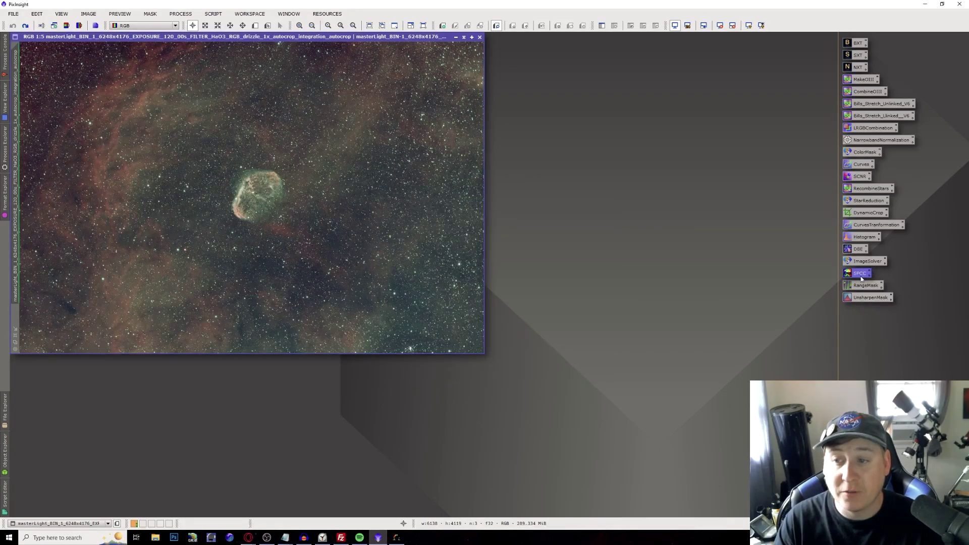
{"action": "double_click", "coordinate": [861, 276]}
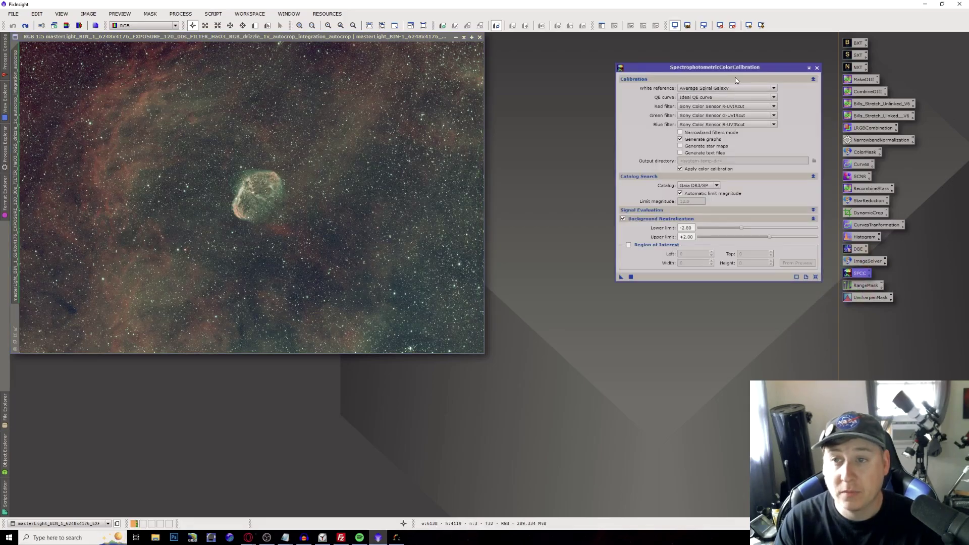
Step: Set the Red, Green and Blue filters to Sony CMOS R/G/B-UVIRcut / Opt. L-Ultimate
{"action": "left_click_drag", "start_coordinate": [731, 71], "coordinate": [613, 91]}
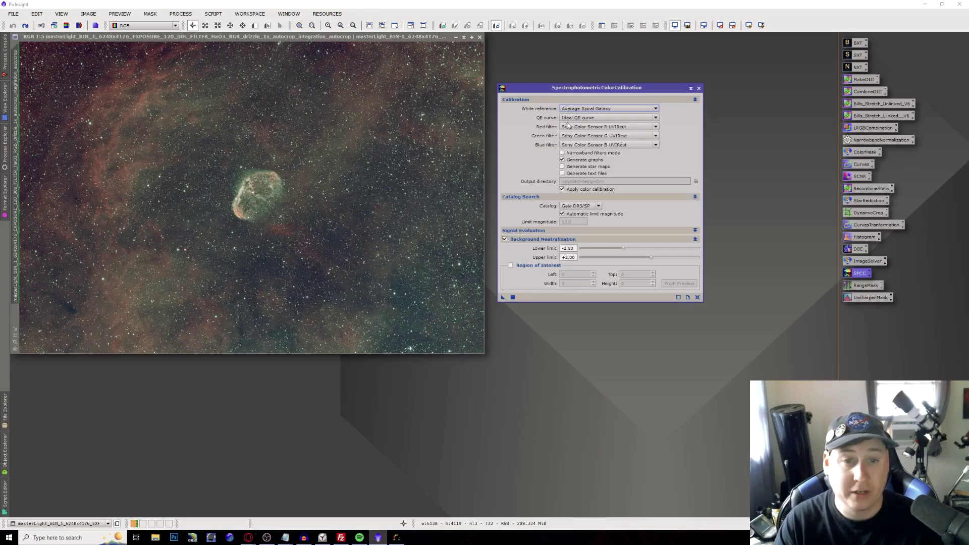
{"action": "left_click", "coordinate": [625, 126]}
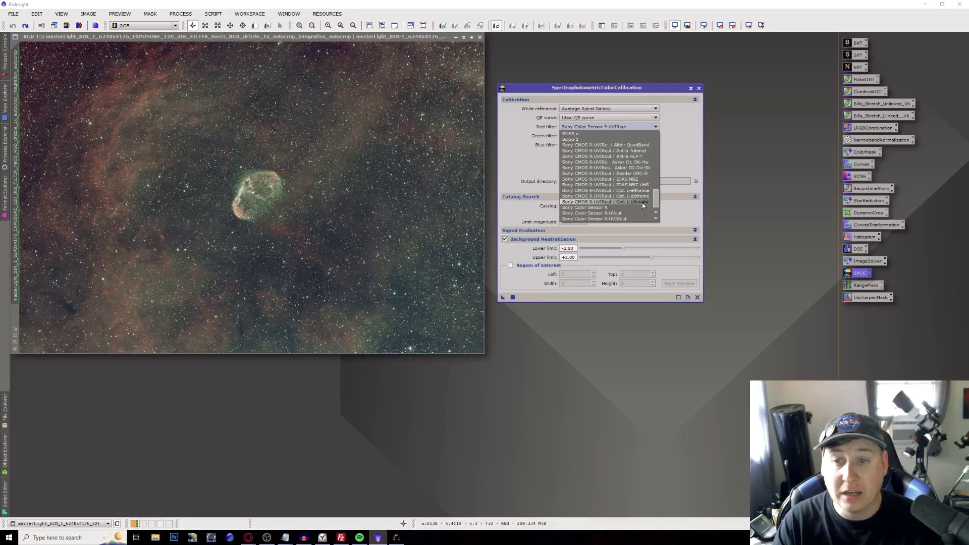
{"action": "left_click", "coordinate": [642, 201]}
{"action": "left_click", "coordinate": [640, 135]}
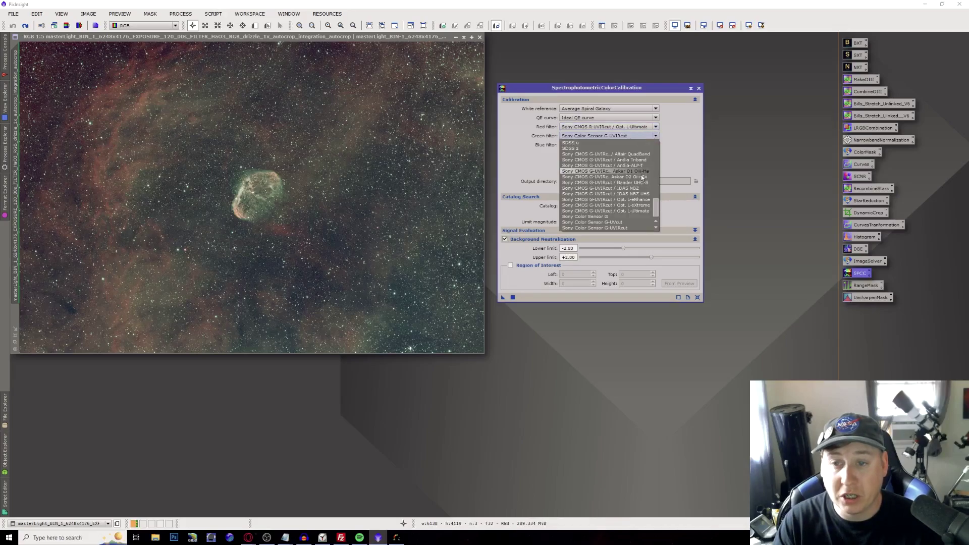
{"action": "left_click", "coordinate": [641, 211]}
{"action": "left_click", "coordinate": [641, 145]}
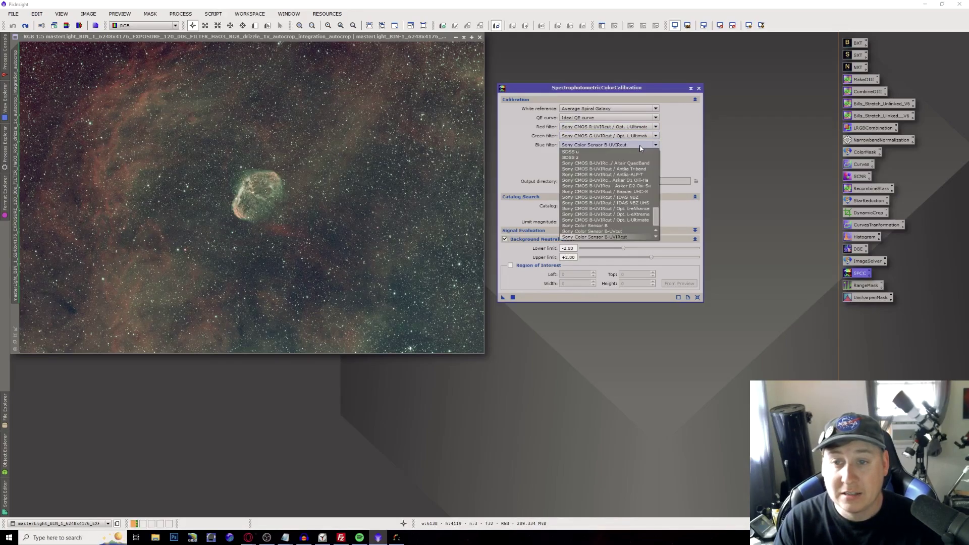
{"action": "left_click", "coordinate": [624, 220]}
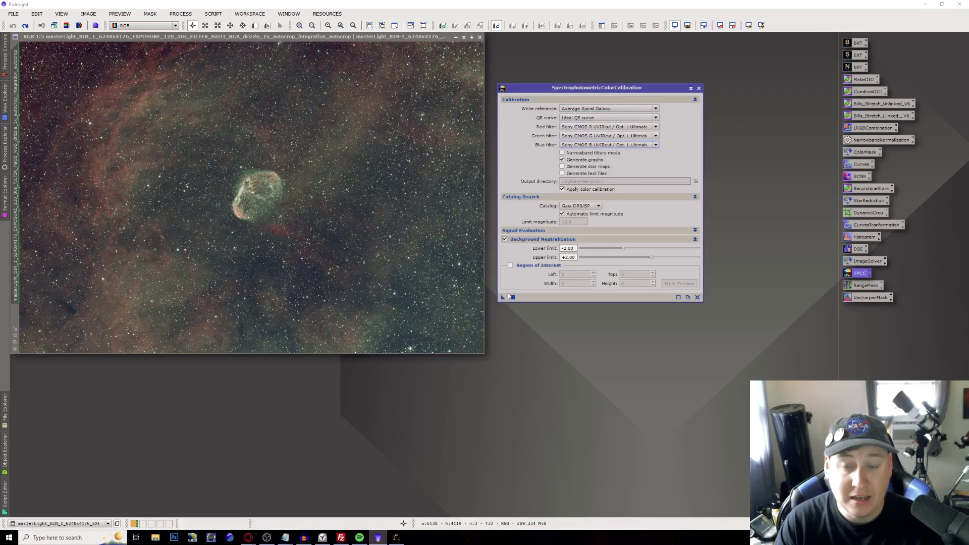
Step: Apply SPCC to the Crescent Nebula HaO3 image and close the White Balance Functions graphs
{"action": "left_click_drag", "start_coordinate": [503, 299], "coordinate": [379, 207]}
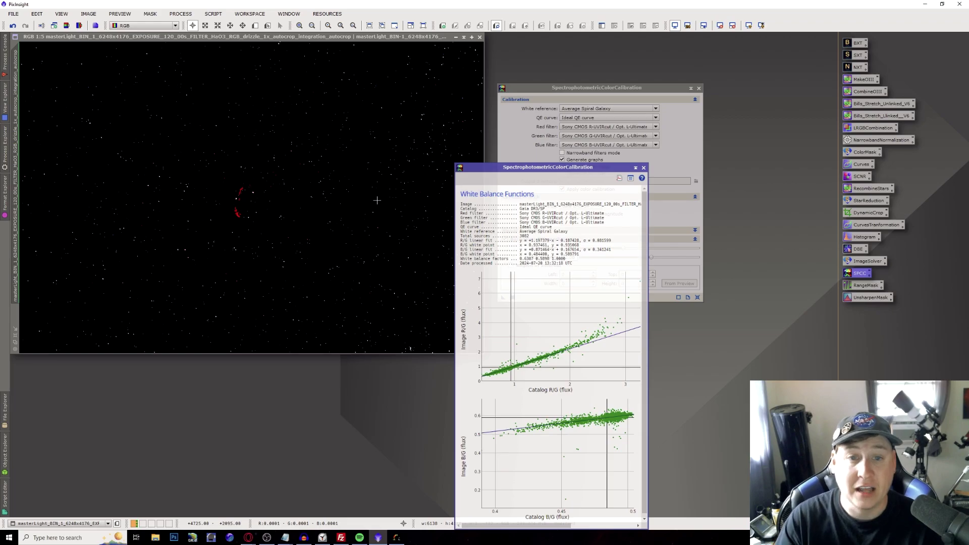
{"action": "left_click", "coordinate": [644, 168]}
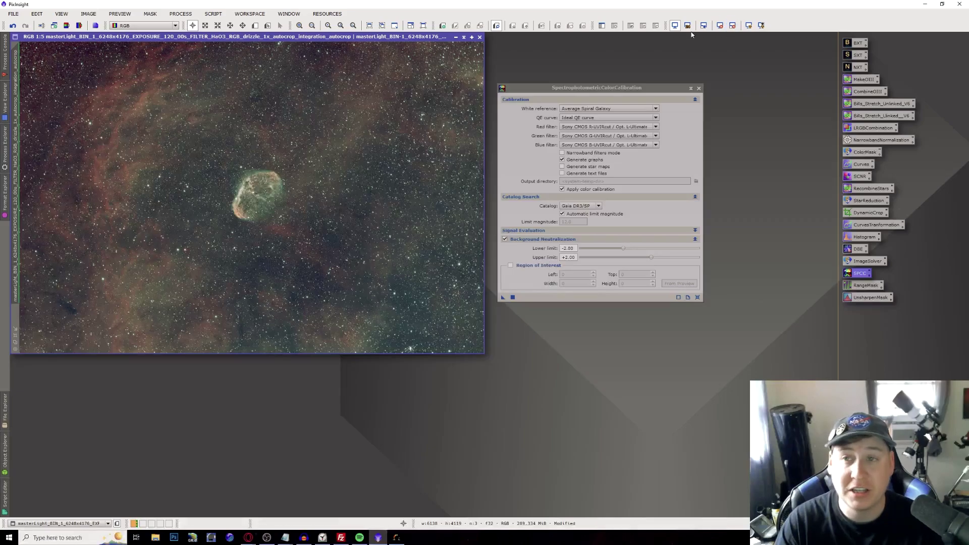
Step: Reset the screen stretch, apply the linked stretch to the image, and zoom and pan to inspect the nebulosity
{"action": "left_click", "coordinate": [732, 25]}
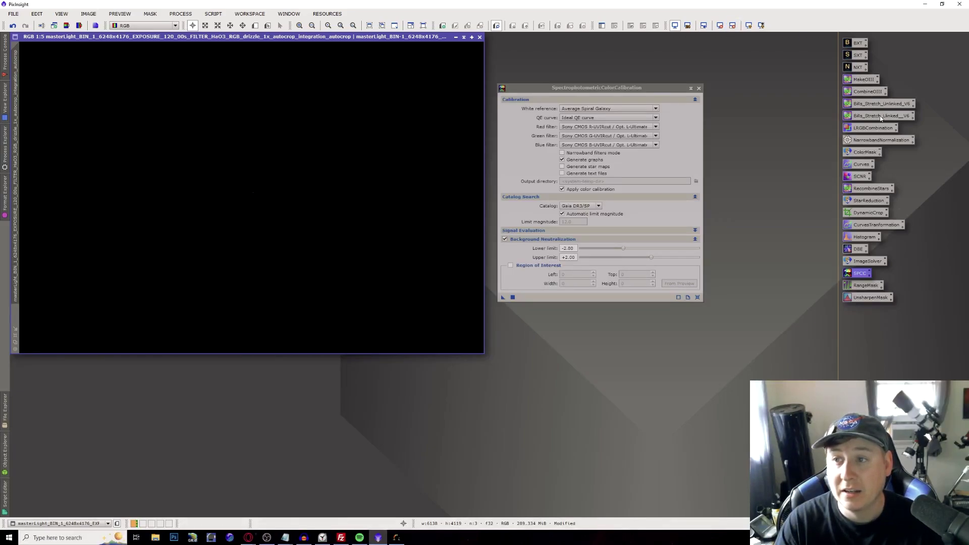
{"action": "left_click_drag", "start_coordinate": [880, 118], "coordinate": [420, 101]}
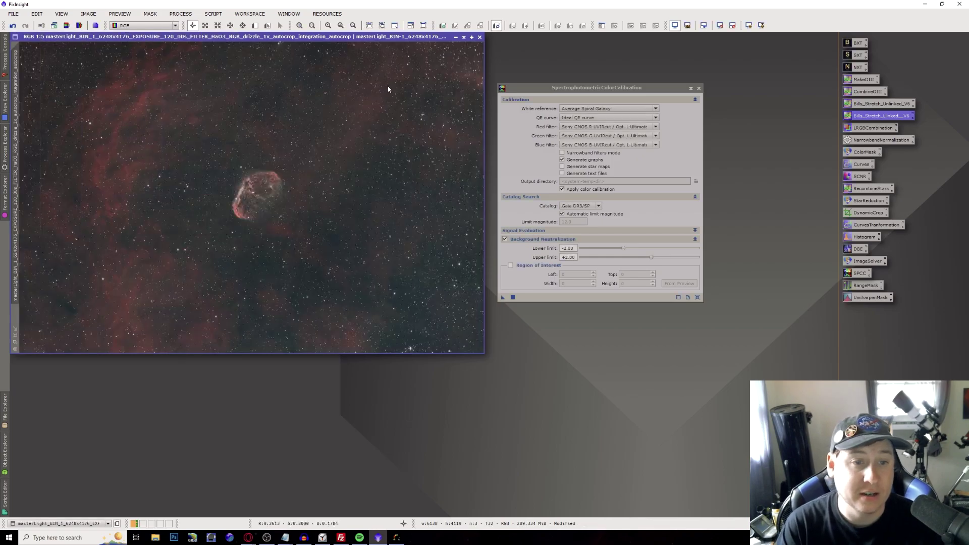
{"action": "scroll", "coordinate": [275, 191], "scroll_direction": "up", "scroll_amount": 4}
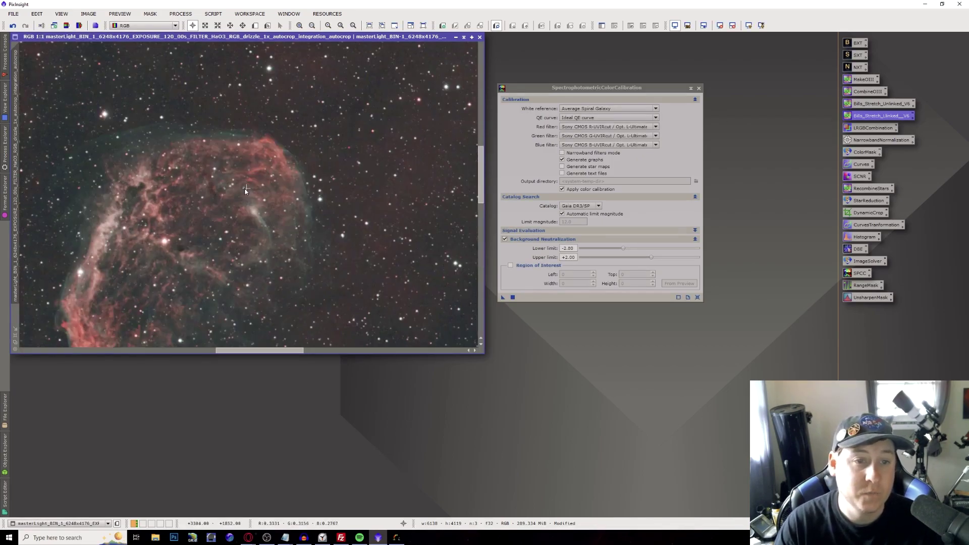
{"action": "scroll", "coordinate": [230, 194], "scroll_direction": "down", "scroll_amount": 1}
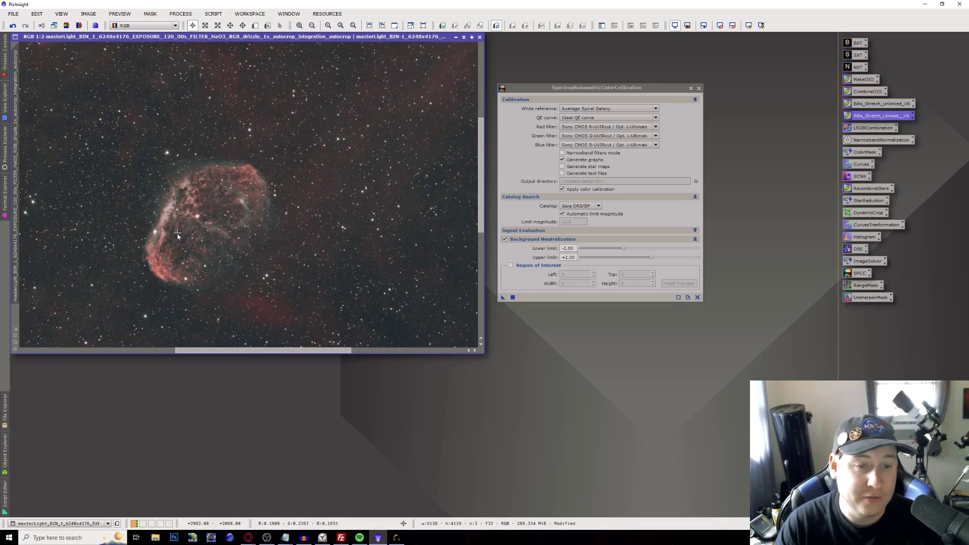
{"action": "left_click_drag", "start_coordinate": [478, 196], "coordinate": [479, 260]}
{"action": "left_click_drag", "start_coordinate": [329, 349], "coordinate": [150, 344]}
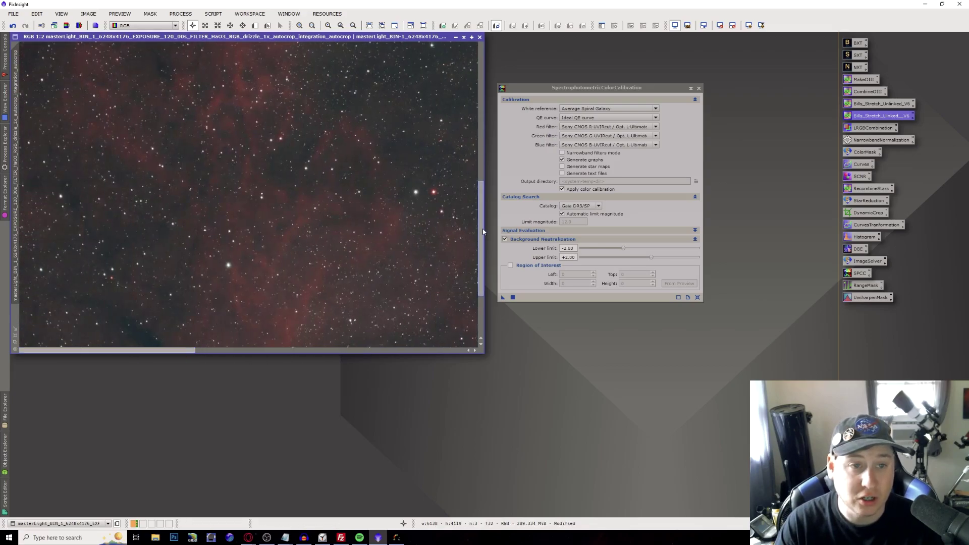
{"action": "left_click_drag", "start_coordinate": [484, 232], "coordinate": [456, 89]}
{"action": "scroll", "coordinate": [334, 222], "scroll_direction": "down", "scroll_amount": 2}
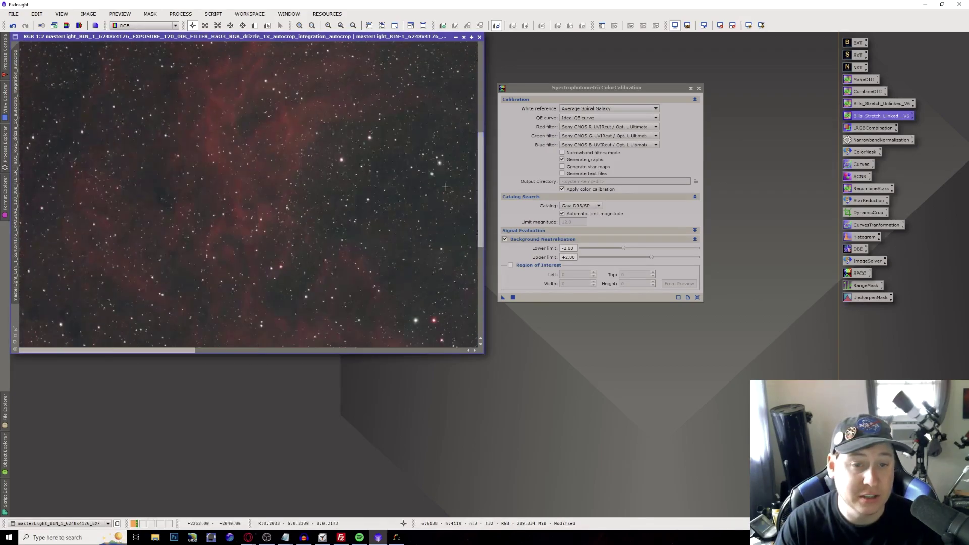
{"action": "scroll", "coordinate": [333, 222], "scroll_direction": "down", "scroll_amount": 1}
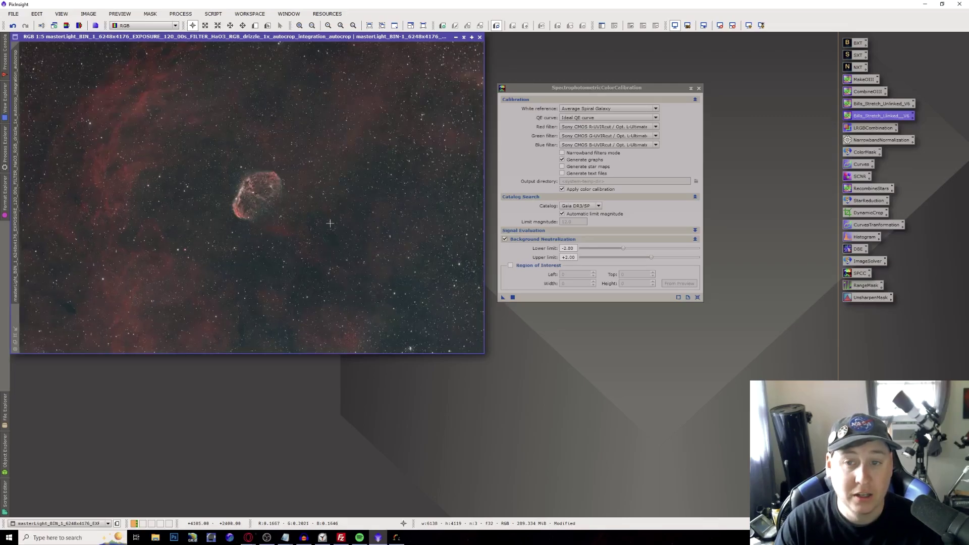